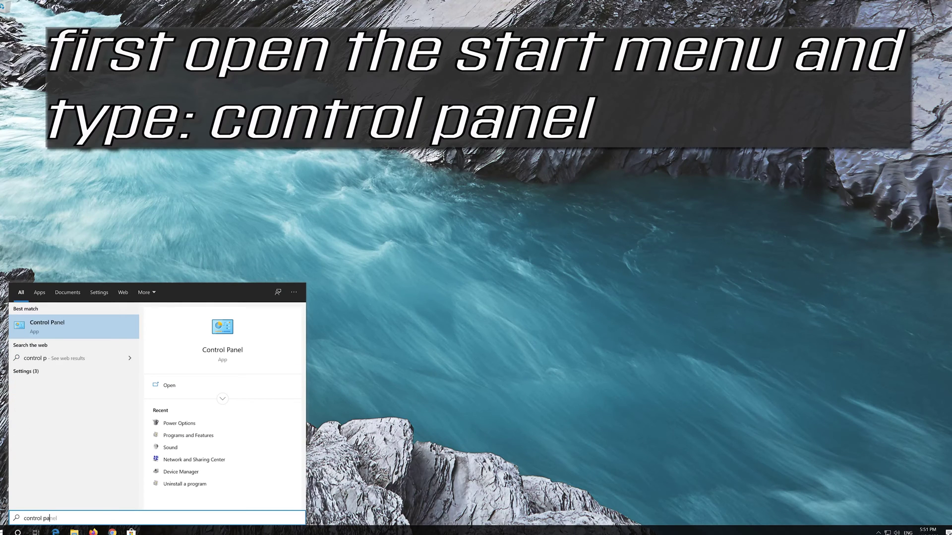
text(panel)
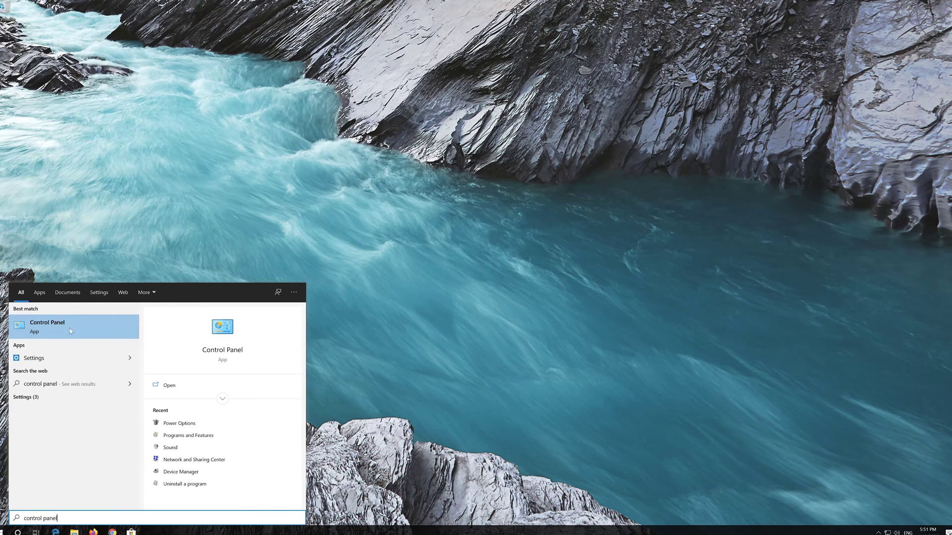
Launch Control Panel and search its settings for 'system'
click(72, 328)
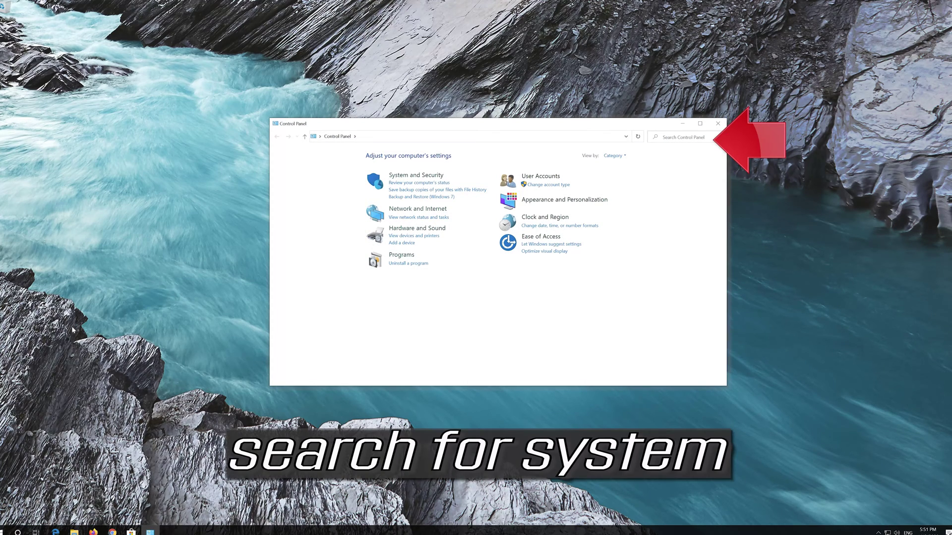
click(680, 137)
text(system)
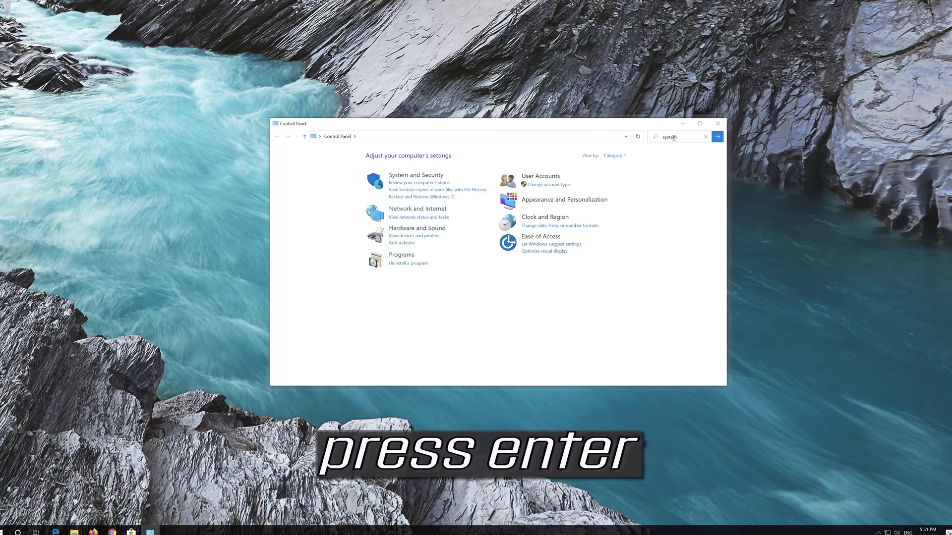
key(Return)
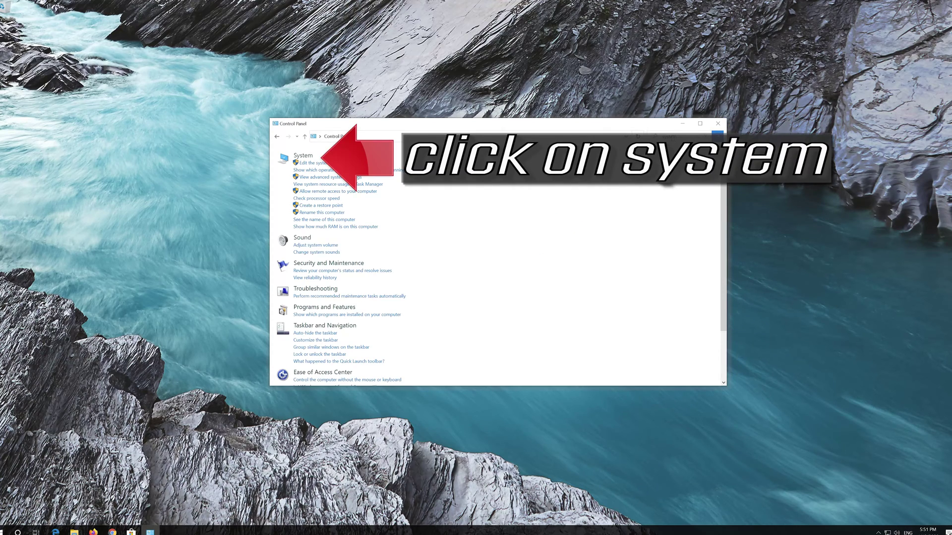
Go to System, then Advanced system settings, with System Properties moved to screen centre
click(301, 156)
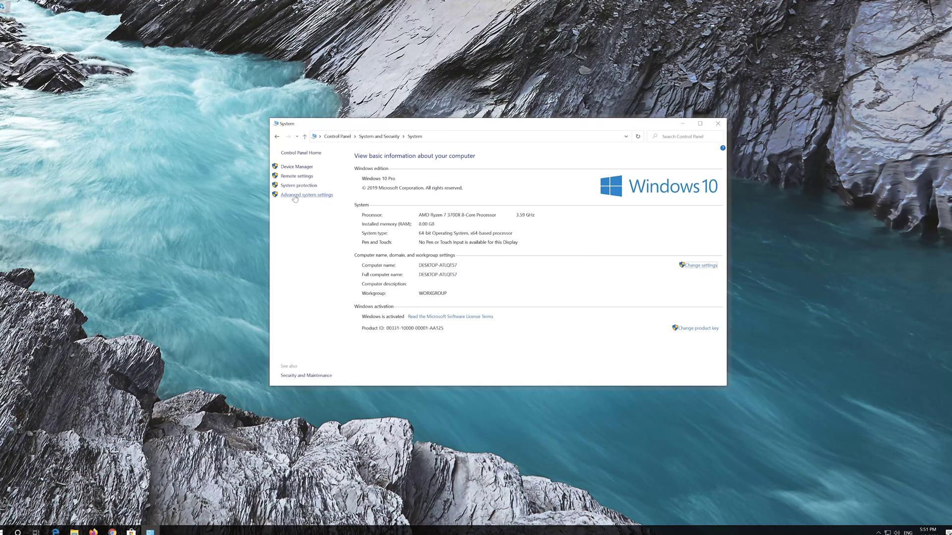
click(294, 198)
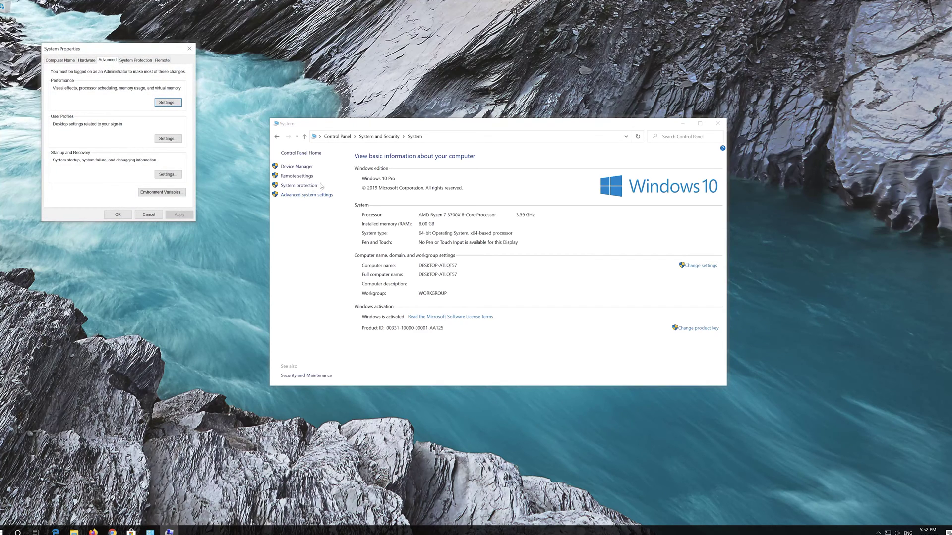
drag(123, 52, 494, 157)
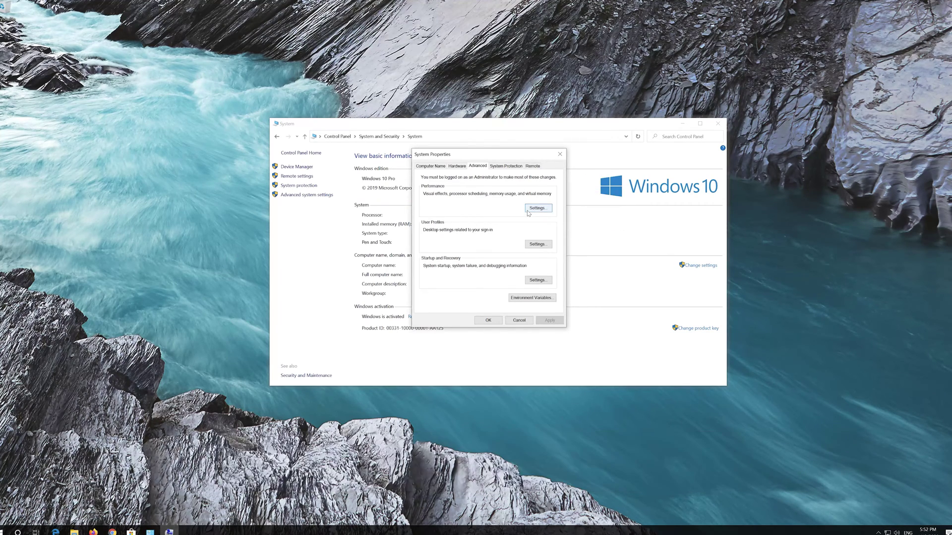
Bring up Virtual Memory from the Advanced tab of the repositioned Performance Options
click(527, 211)
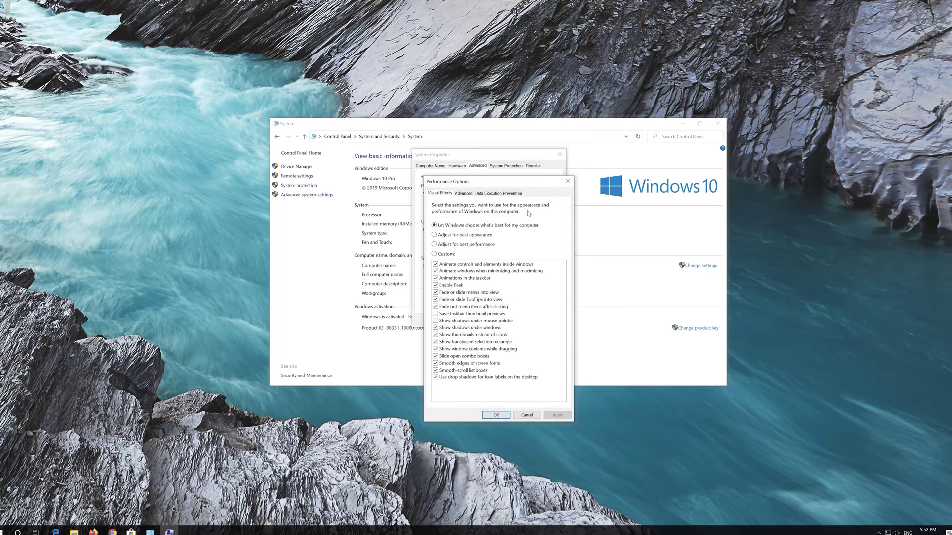
drag(517, 183, 506, 131)
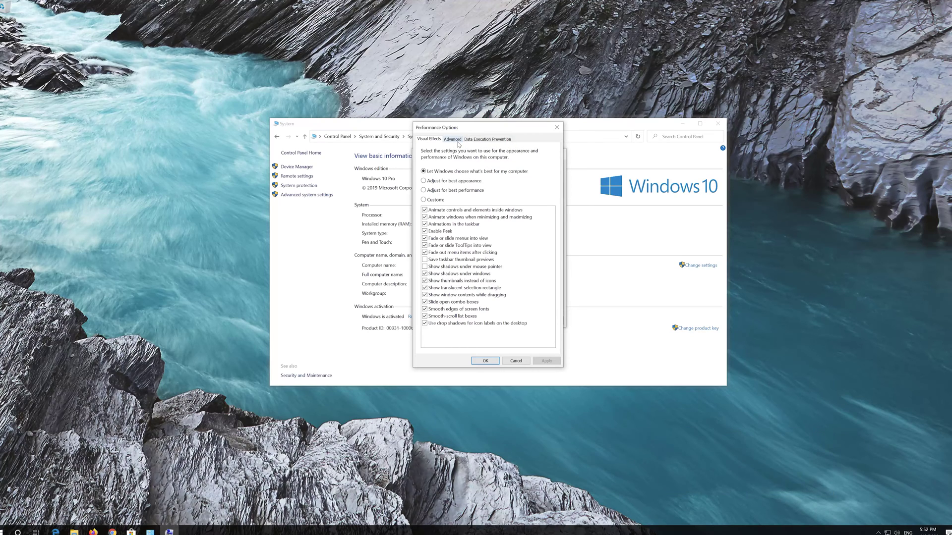
click(452, 139)
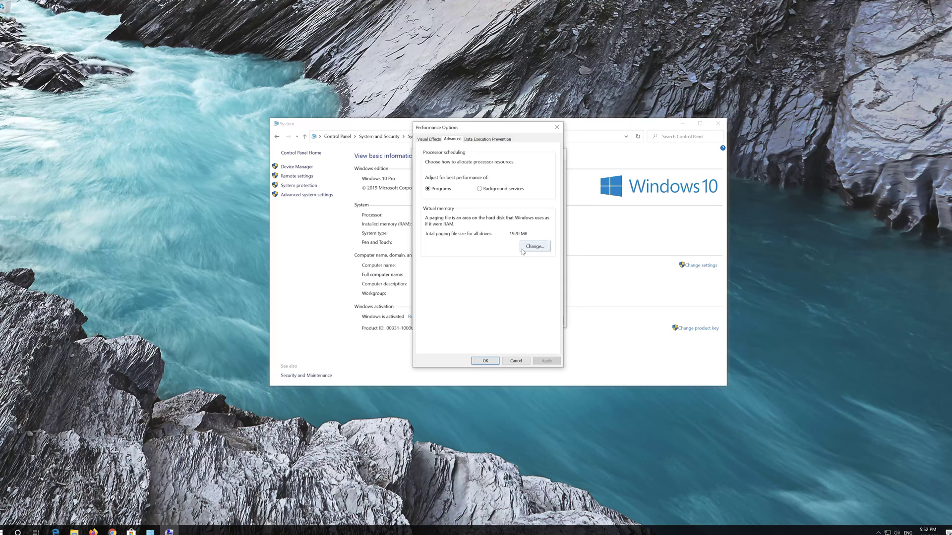
click(534, 246)
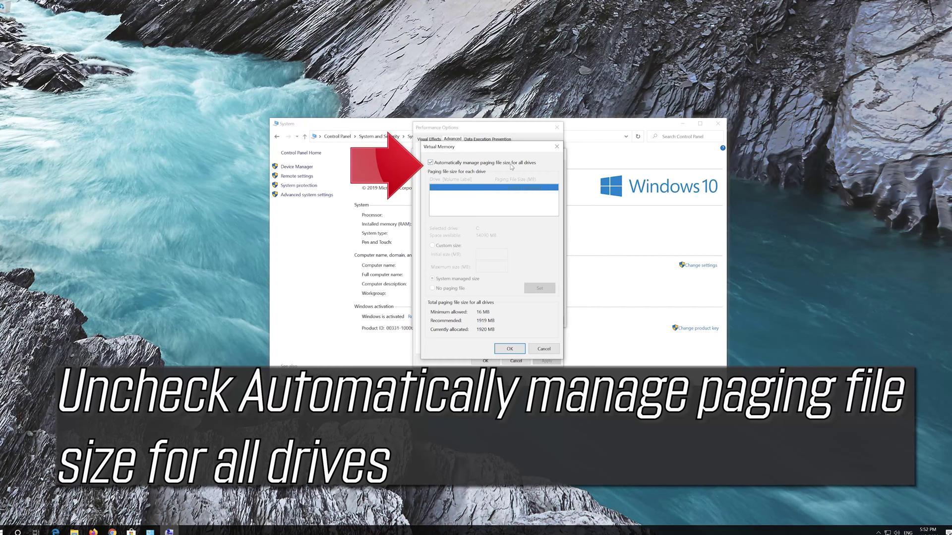
Turn off automatic management and set drive C: to No paging file, accepting the warning
click(430, 162)
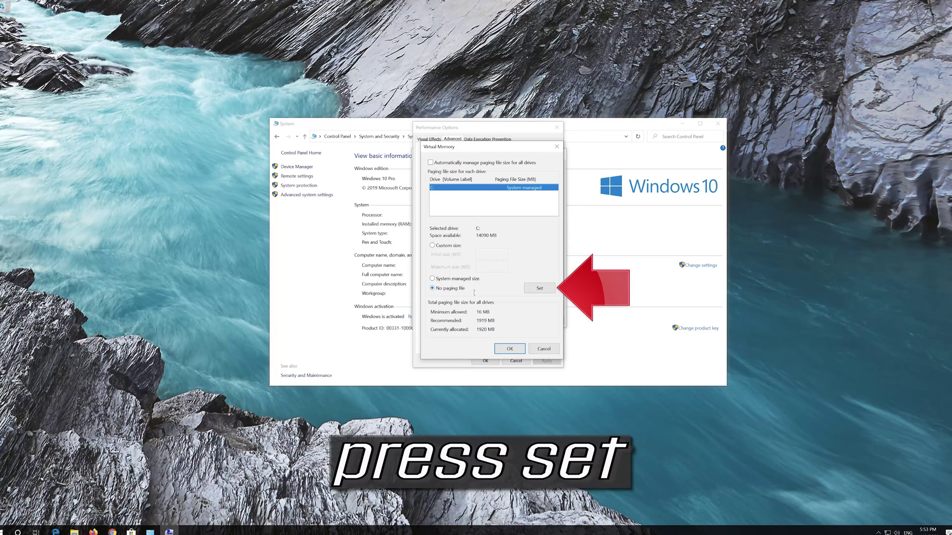
click(538, 289)
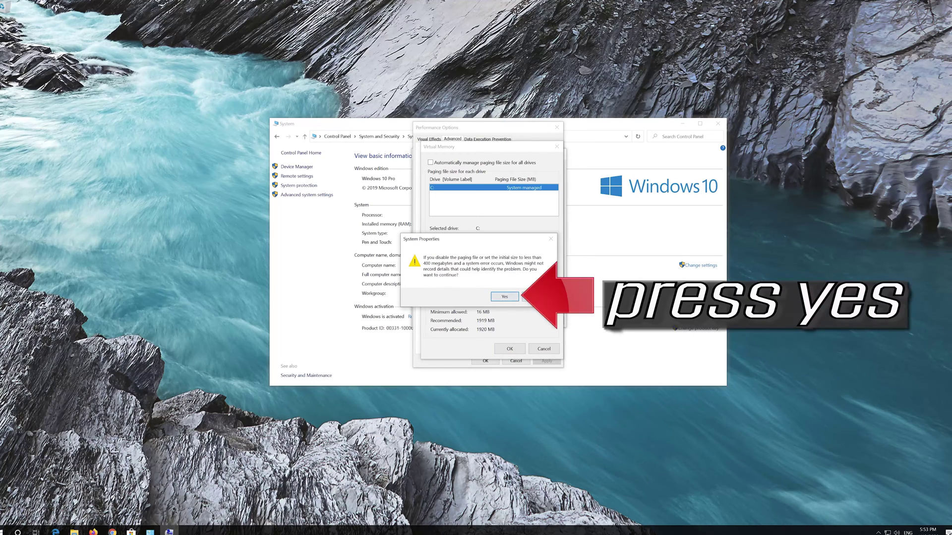
click(504, 296)
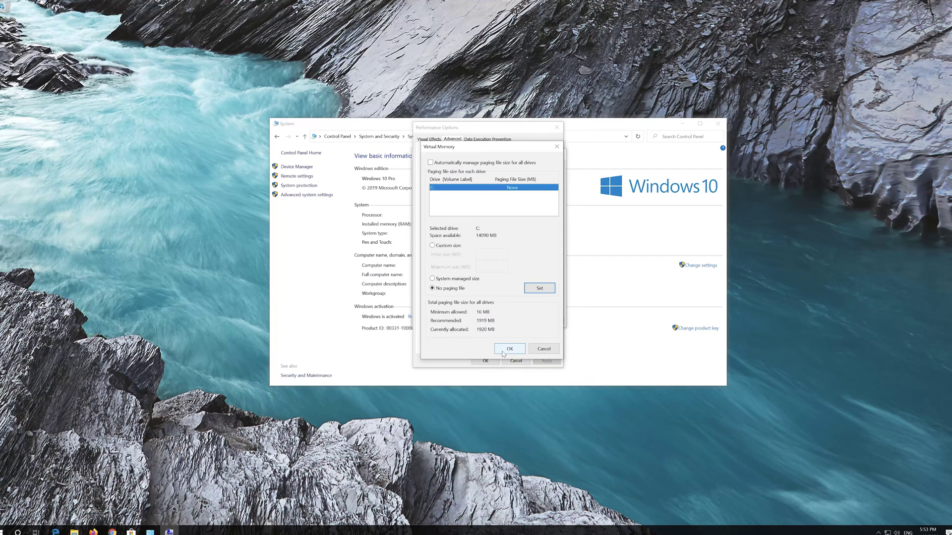
click(509, 349)
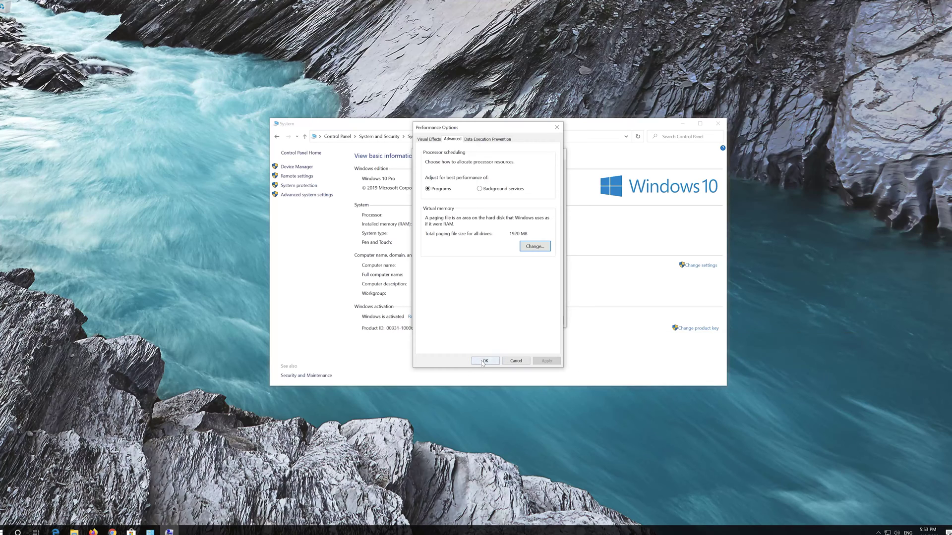
Confirm the change with OK in Performance Options and System Properties
click(485, 362)
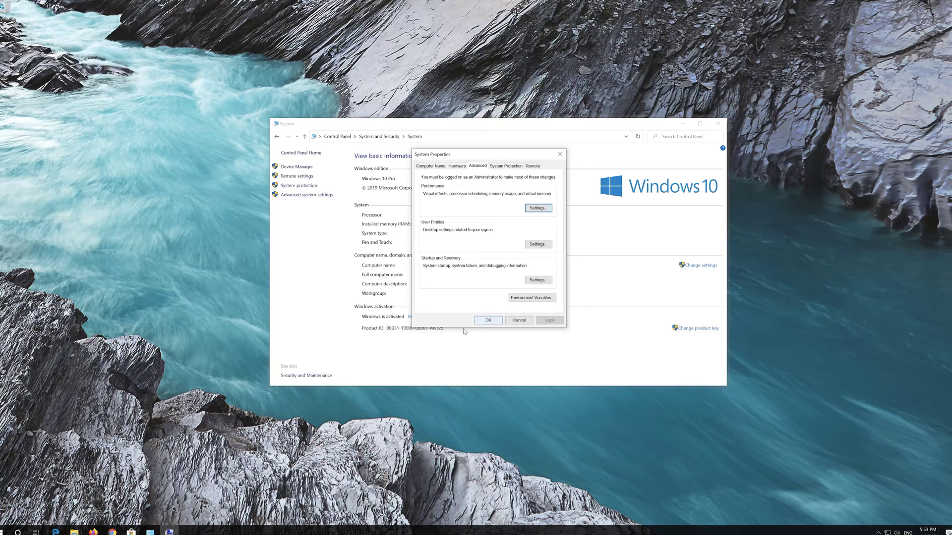
click(485, 321)
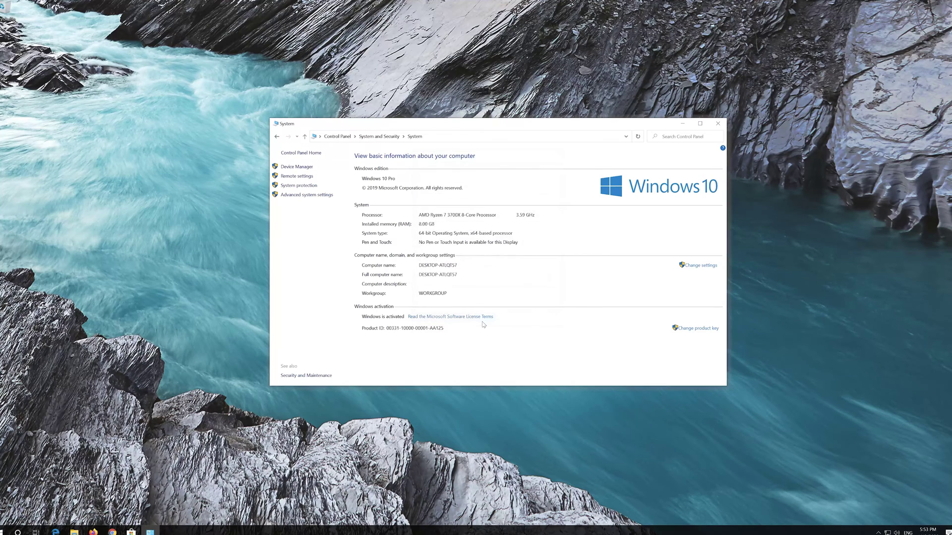
Close the System window and restart the PC from the Start menu's Power options
click(716, 124)
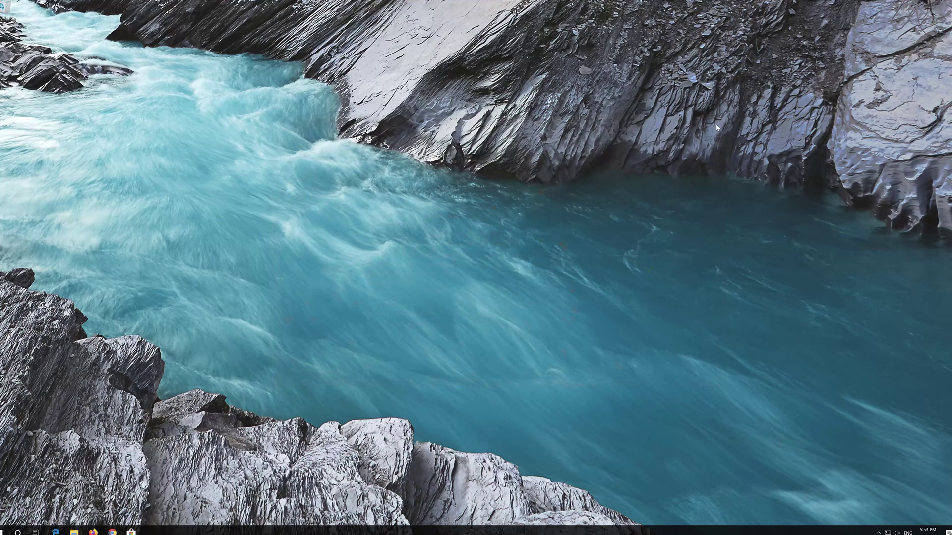
click(6, 531)
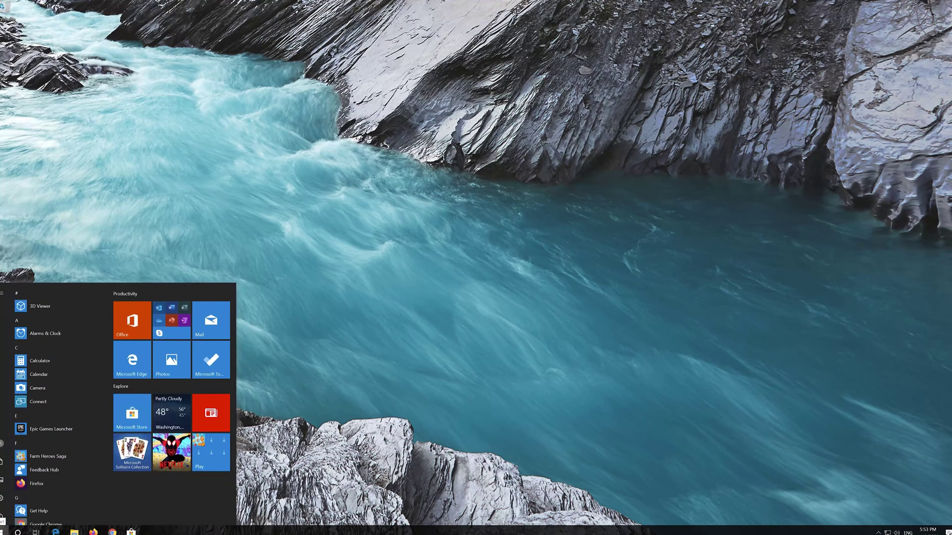
click(1, 515)
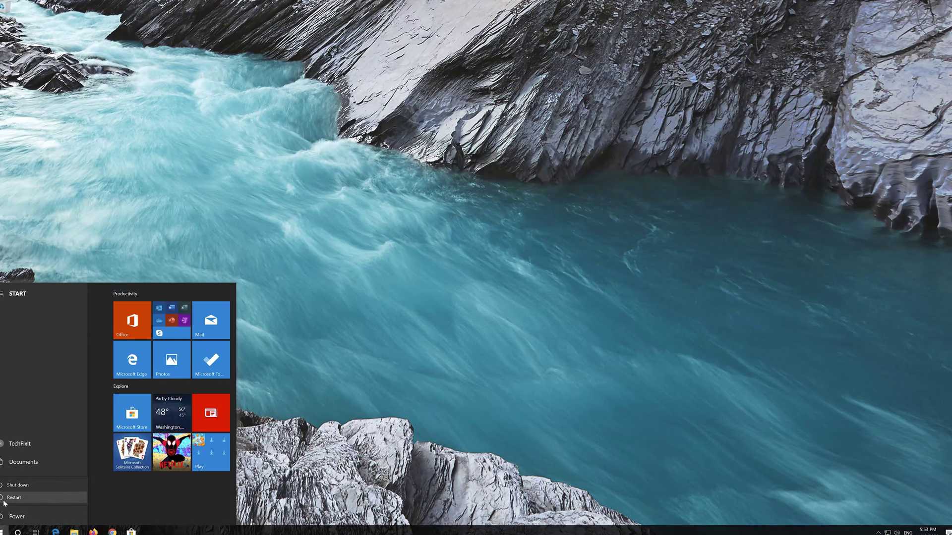
click(13, 498)
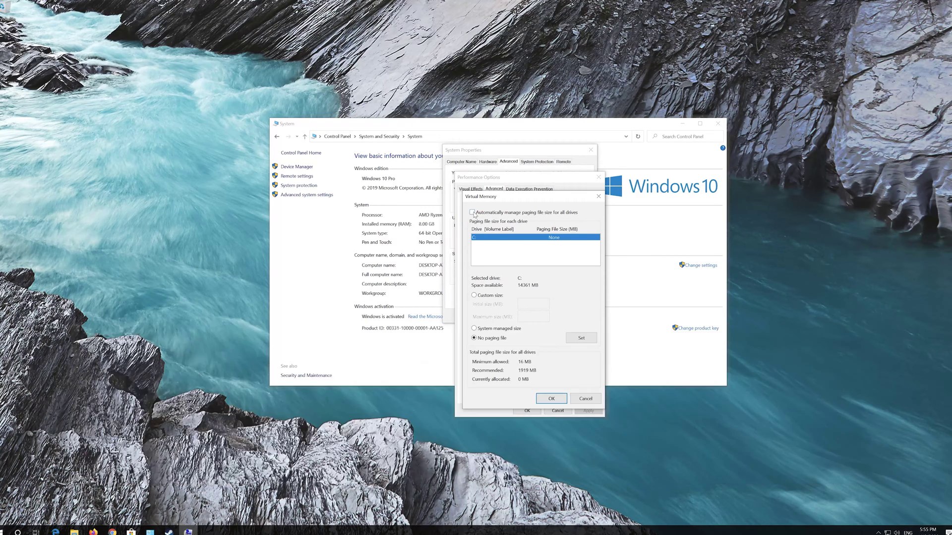
Re-enable 'Automatically manage paging file size for all drives' in Virtual Memory
click(474, 213)
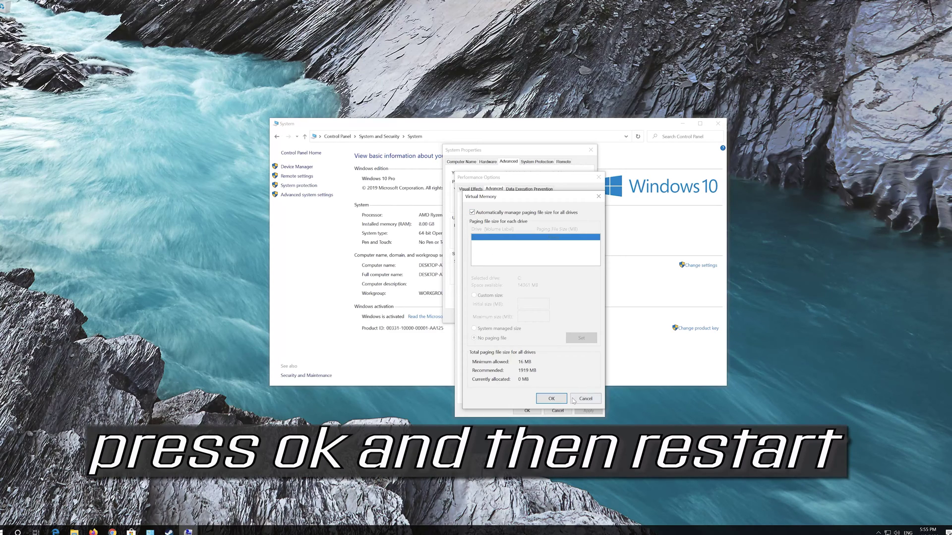